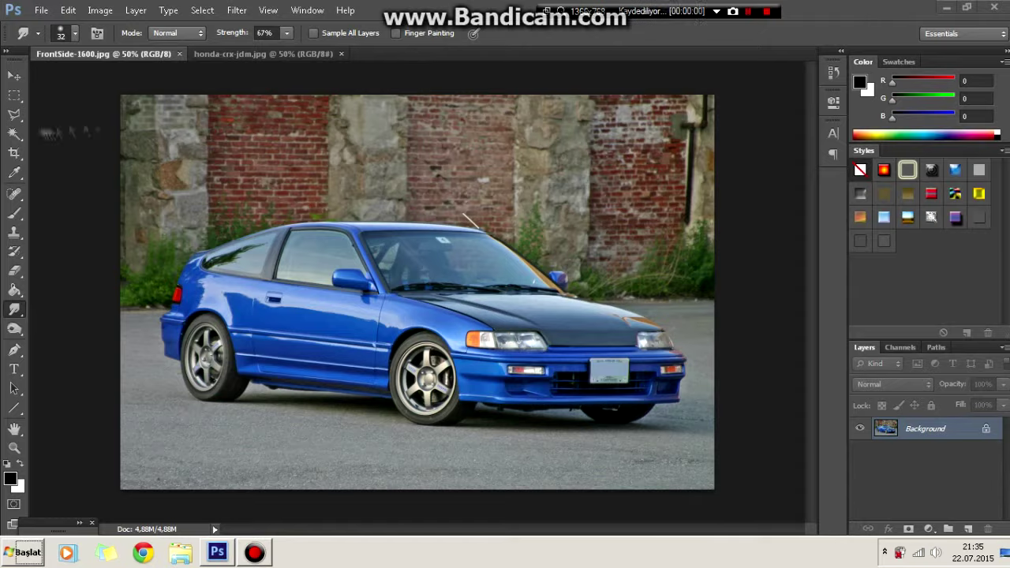
Zoom in on the blue Honda CRX in FrontSide-1600.jpg.
{"action": "scroll", "coordinate": [471, 248], "scroll_direction": "up", "scroll_amount": 3}
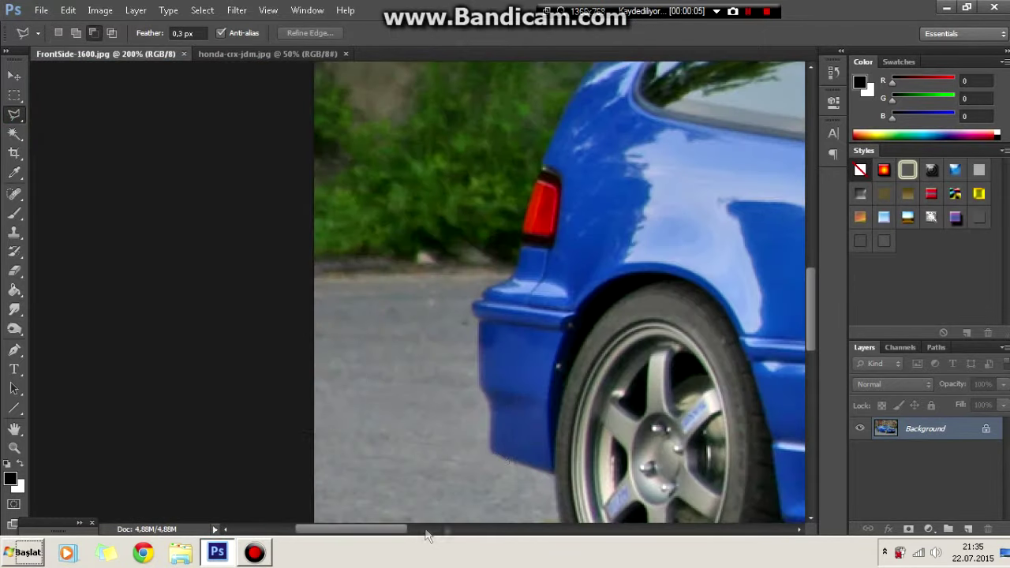
Outline the CRX body with the Polygonal Lasso and save it as a selection.
{"action": "left_click", "coordinate": [226, 420]}
{"action": "left_click", "coordinate": [486, 452]}
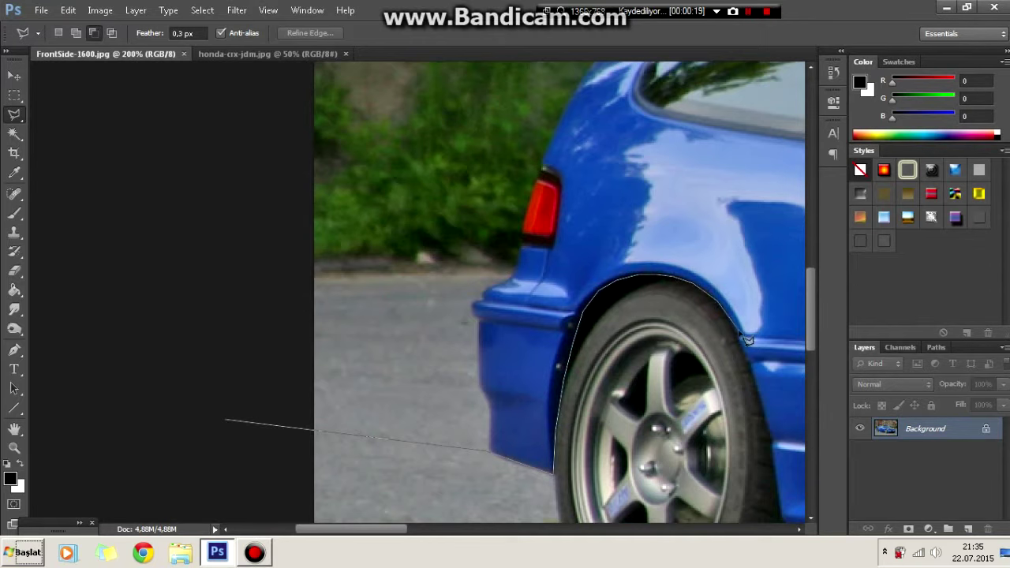
{"action": "left_click_drag", "start_coordinate": [782, 497], "coordinate": [576, 386]}
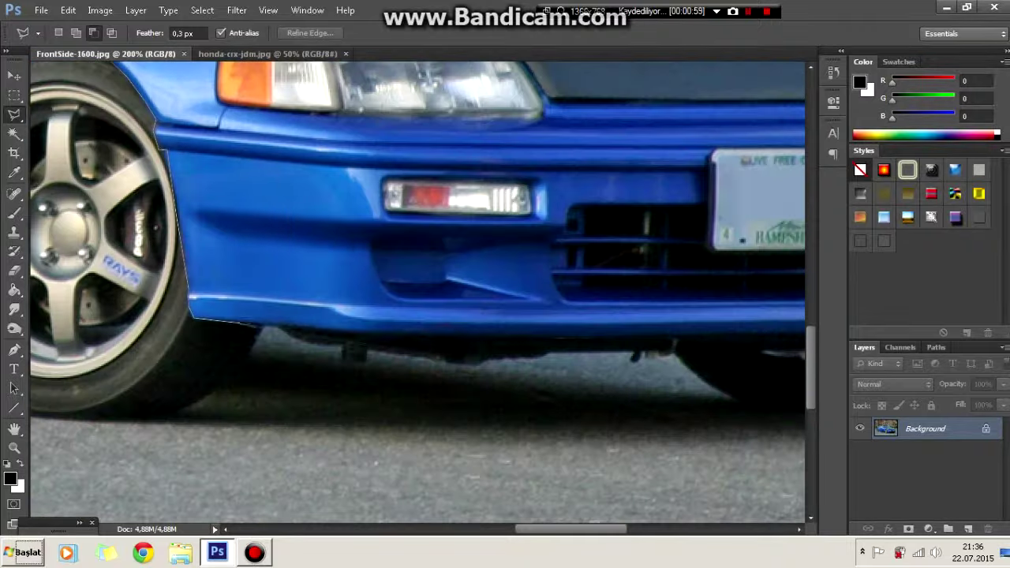
{"action": "key", "text": "ctrl+minus"}
{"action": "key", "text": "ctrl+minus"}
{"action": "key", "text": "ctrl+minus"}
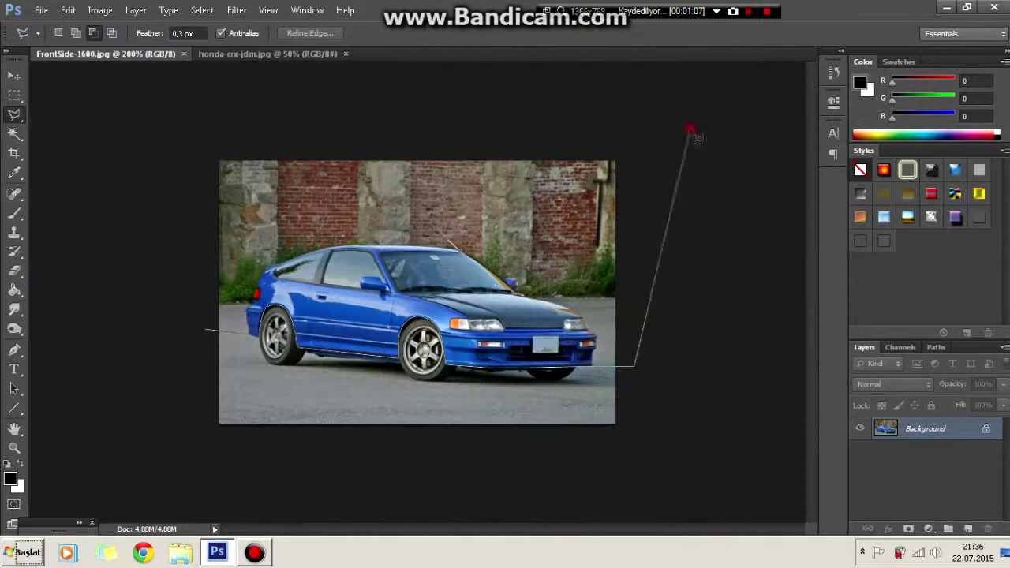
{"action": "double_click", "coordinate": [235, 113]}
{"action": "right_click", "coordinate": [371, 101]}
{"action": "left_click", "coordinate": [406, 169]}
{"action": "left_click", "coordinate": [623, 149]}
Copy the body to a new layer and reload the saved body selection.
{"action": "right_click", "coordinate": [514, 251]}
{"action": "left_click", "coordinate": [555, 347]}
{"action": "right_click", "coordinate": [513, 261]}
{"action": "left_click", "coordinate": [553, 299]}
{"action": "left_click", "coordinate": [638, 147]}
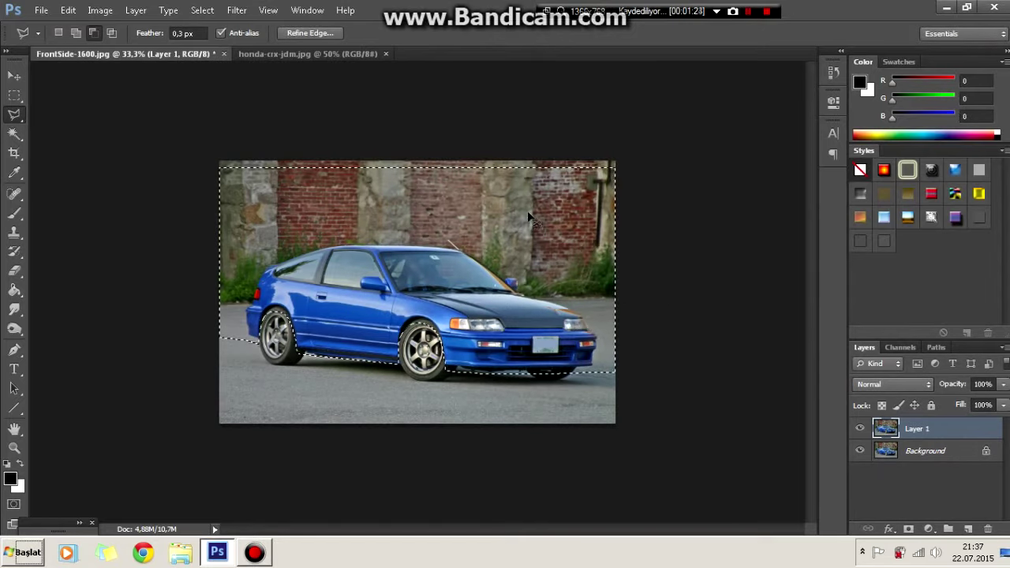
Free Transform the copied body about 54 px lower, commit it and deselect.
{"action": "right_click", "coordinate": [466, 284]}
{"action": "left_click", "coordinate": [521, 442]}
{"action": "left_click_drag", "start_coordinate": [474, 316], "coordinate": [474, 358]}
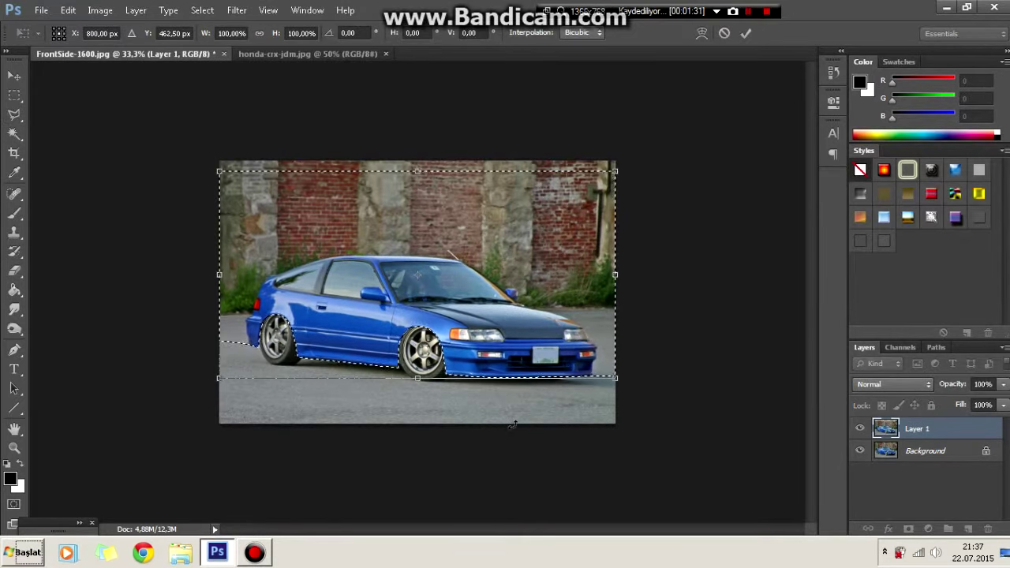
{"action": "key", "text": "ctrl+plus"}
{"action": "key", "text": "ctrl+plus"}
{"action": "key", "text": "Return"}
{"action": "key", "text": "ctrl+d"}
Switch to honda-crx-jdm.jpg and begin outlining its black wheel and fender flare.
{"action": "key", "text": "ctrl+minus"}
{"action": "key", "text": "ctrl+minus"}
{"action": "key", "text": "ctrl+plus"}
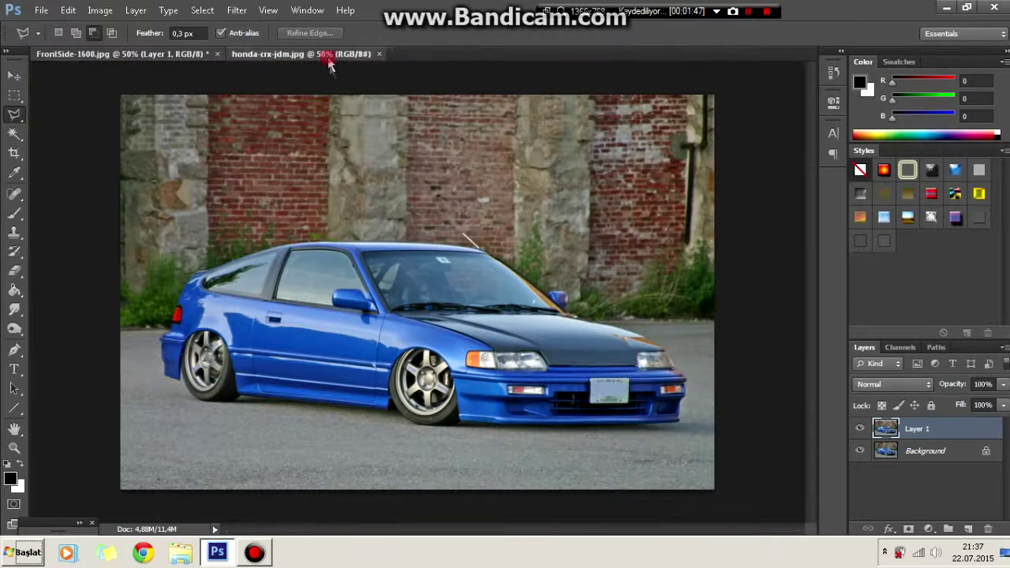
{"action": "left_click", "coordinate": [327, 54]}
{"action": "left_click", "coordinate": [483, 428]}
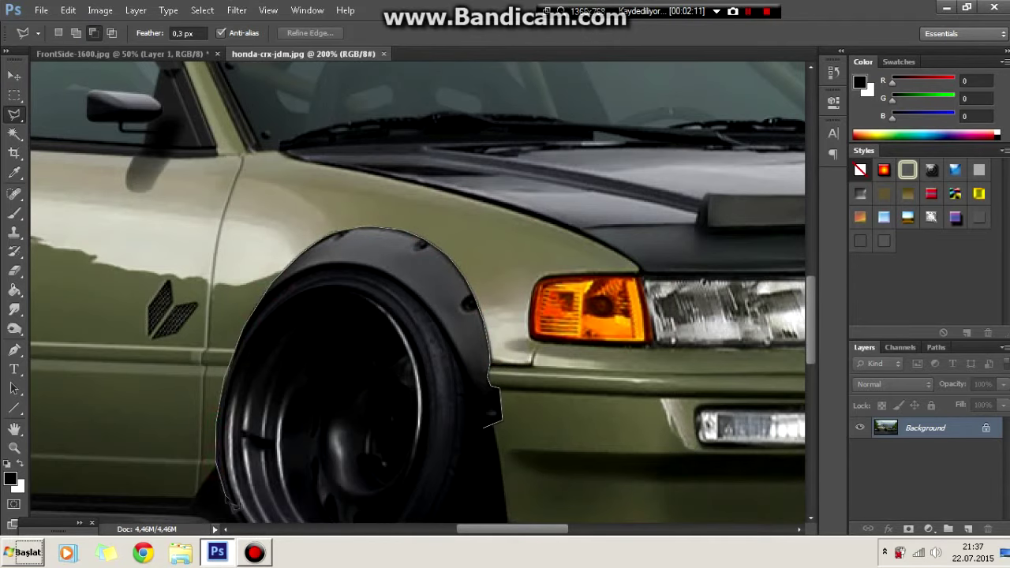
Continue tracing around honda-crx-jdm.jpg's front wheel and flare, over the arch and down its rear edge.
{"action": "scroll", "coordinate": [235, 505], "scroll_direction": "down", "scroll_amount": 3}
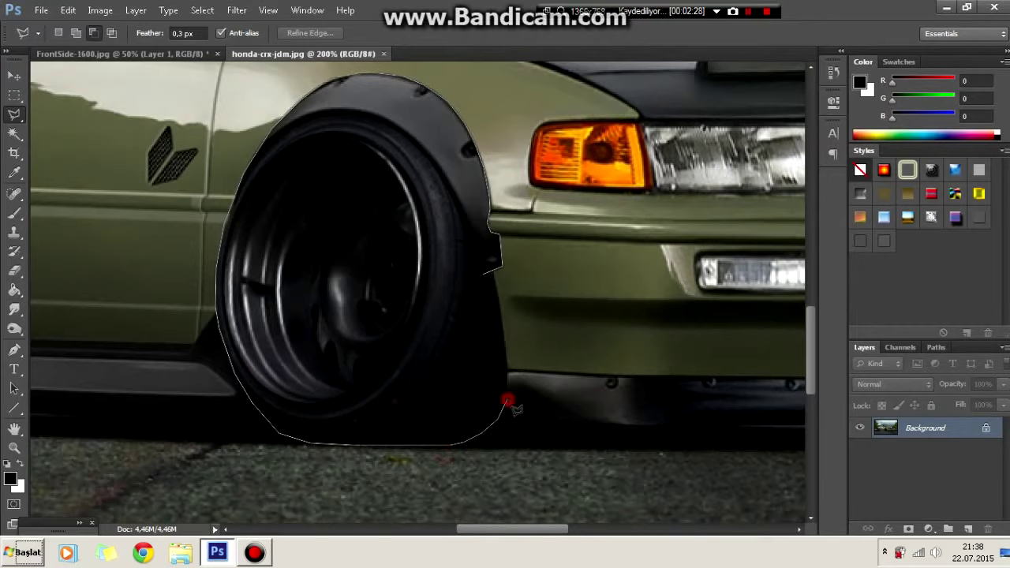
Copy the JDM wheel and flare and paste them into FrontSide-1600.jpg as Layer 2.
{"action": "key", "text": "ctrl+c"}
{"action": "left_click", "coordinate": [123, 53]}
{"action": "key", "text": "ctrl+v"}
{"action": "key", "text": "ctrl+t"}
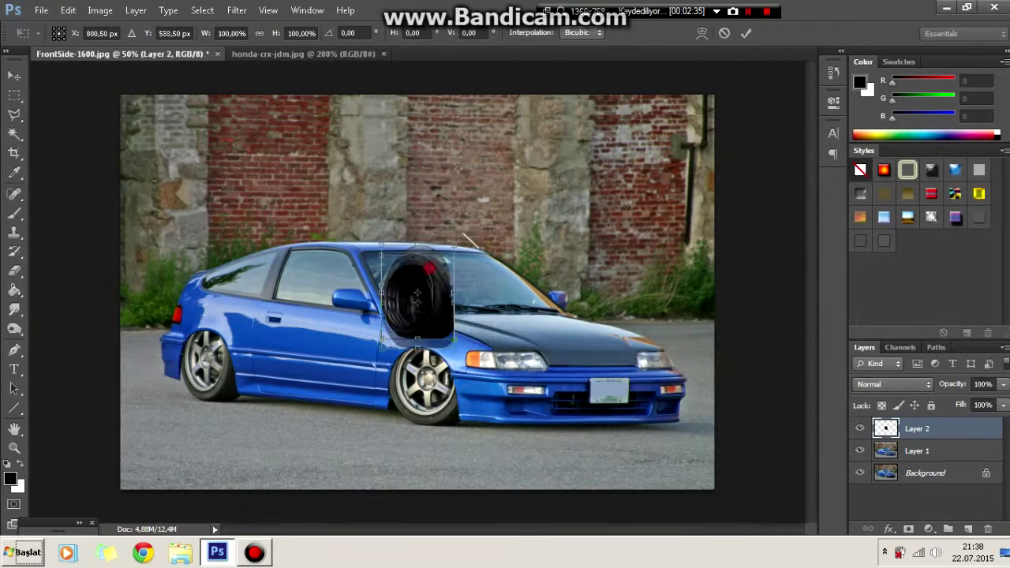
{"action": "key", "text": "ctrl+plus"}
{"action": "key", "text": "ctrl+plus"}
{"action": "key", "text": "ctrl+plus"}
Scale, tilt about 3.44° and skew the pasted wheel to fit over the front arch.
{"action": "left_click_drag", "start_coordinate": [564, 263], "coordinate": [599, 263]}
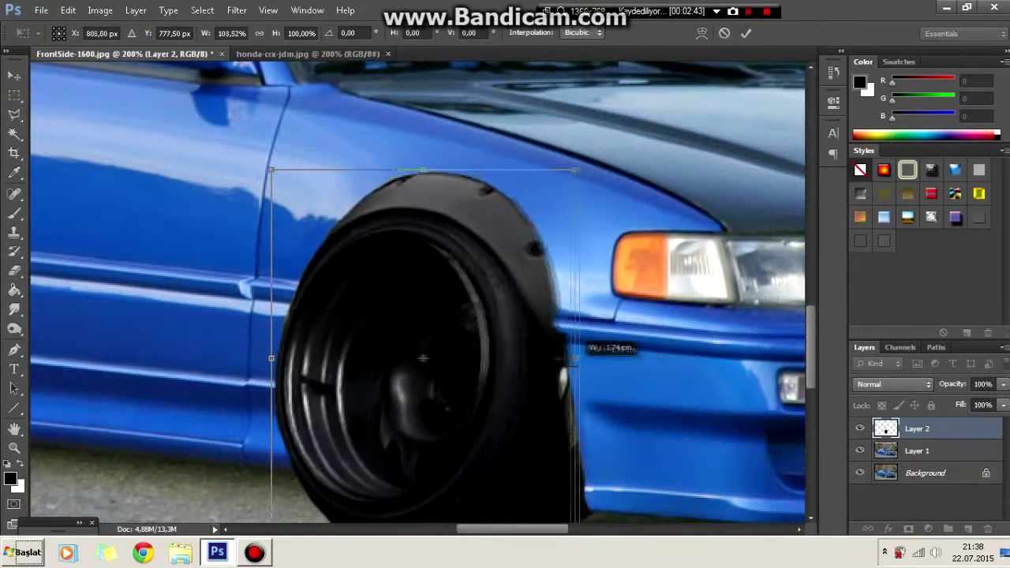
{"action": "left_click_drag", "start_coordinate": [435, 451], "coordinate": [435, 447]}
{"action": "scroll", "coordinate": [471, 348], "scroll_direction": "up", "scroll_amount": 2}
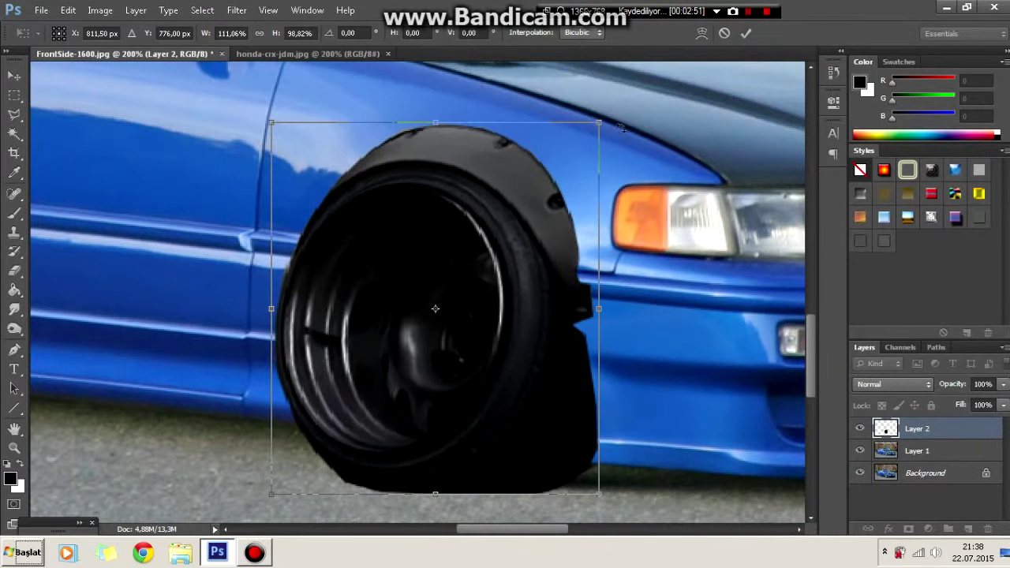
{"action": "left_click_drag", "start_coordinate": [622, 126], "coordinate": [703, 207]}
{"action": "key", "text": "ctrl+minus"}
{"action": "key", "text": "ctrl+minus"}
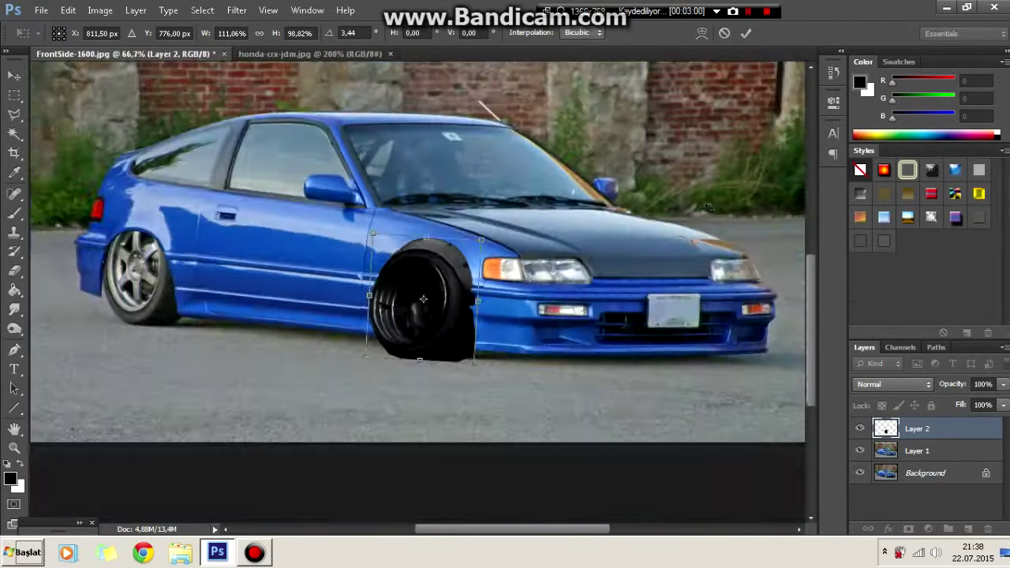
{"action": "key", "text": "ctrl+plus"}
{"action": "left_click_drag", "start_coordinate": [543, 201], "coordinate": [511, 223]}
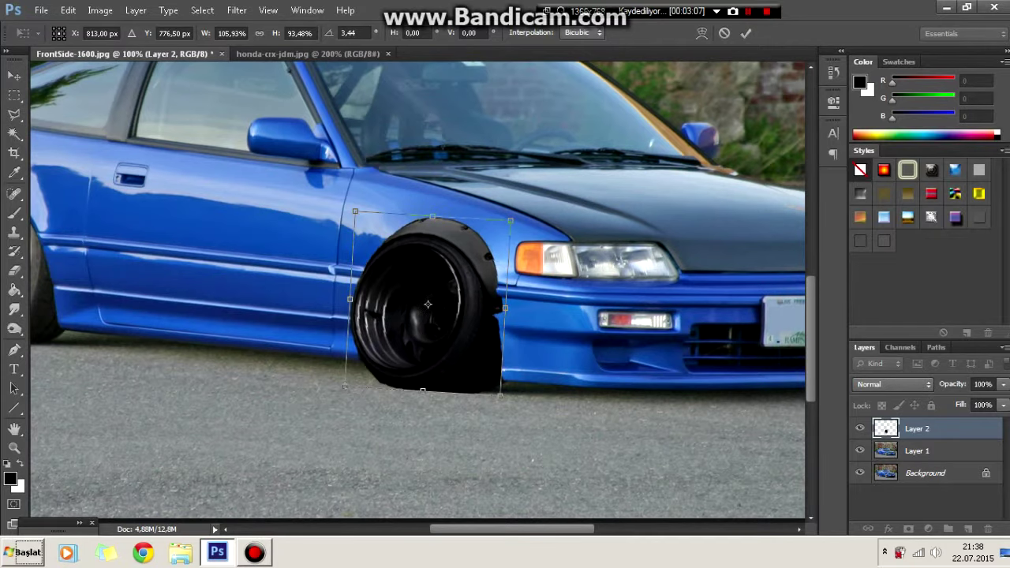
{"action": "left_click_drag", "start_coordinate": [350, 298], "coordinate": [352, 298]}
{"action": "left_click_drag", "start_coordinate": [447, 398], "coordinate": [457, 405]}
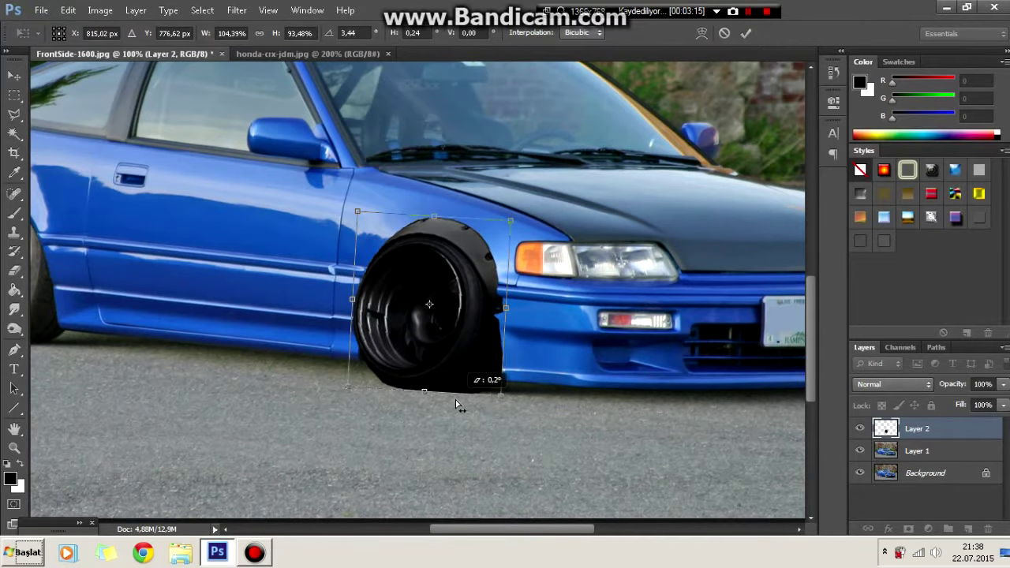
Apply the front wheel, then move Layer 3's wheel onto the rear arch, shortened and rotated.
{"action": "left_click", "coordinate": [746, 34]}
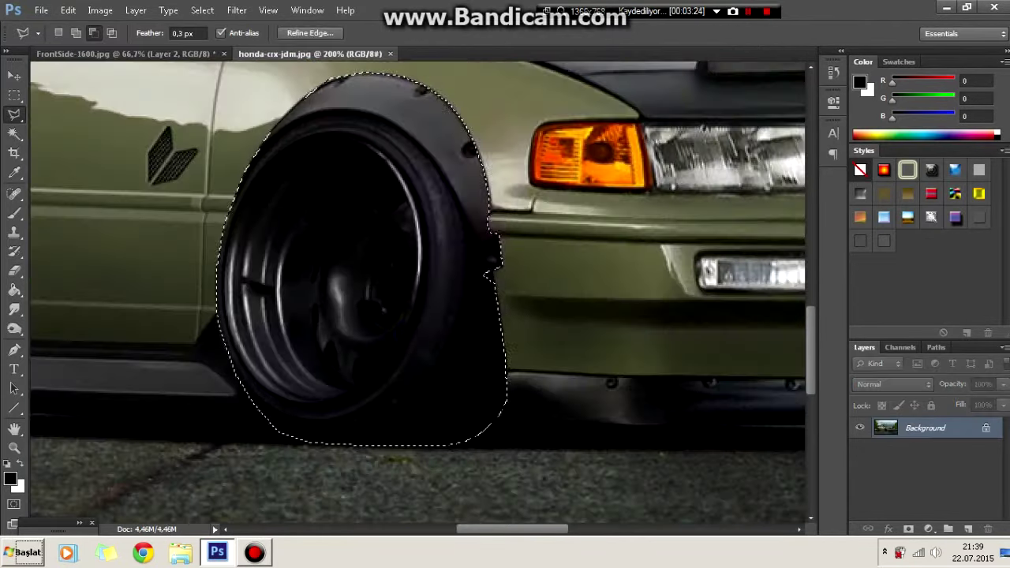
{"action": "scroll", "coordinate": [419, 293], "scroll_direction": "left", "scroll_amount": 5}
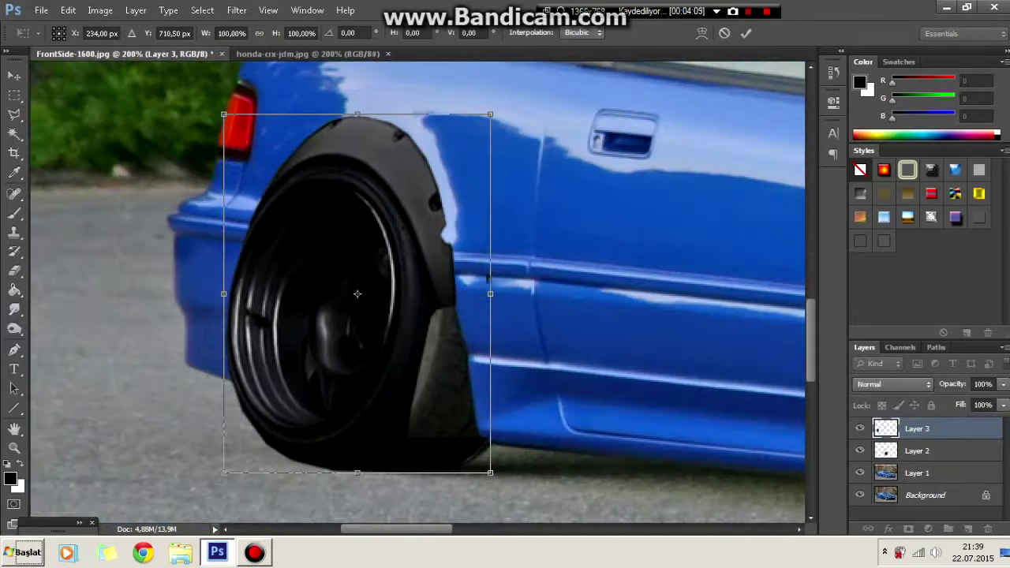
{"action": "left_click_drag", "start_coordinate": [402, 165], "coordinate": [430, 237]}
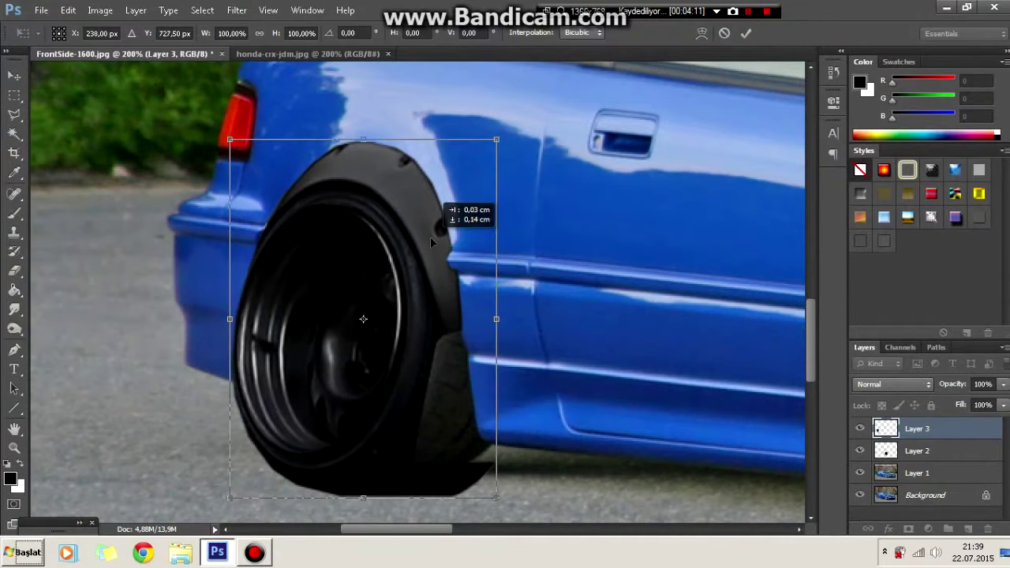
{"action": "left_click_drag", "start_coordinate": [367, 500], "coordinate": [366, 486]}
{"action": "left_click_drag", "start_coordinate": [545, 131], "coordinate": [537, 150]}
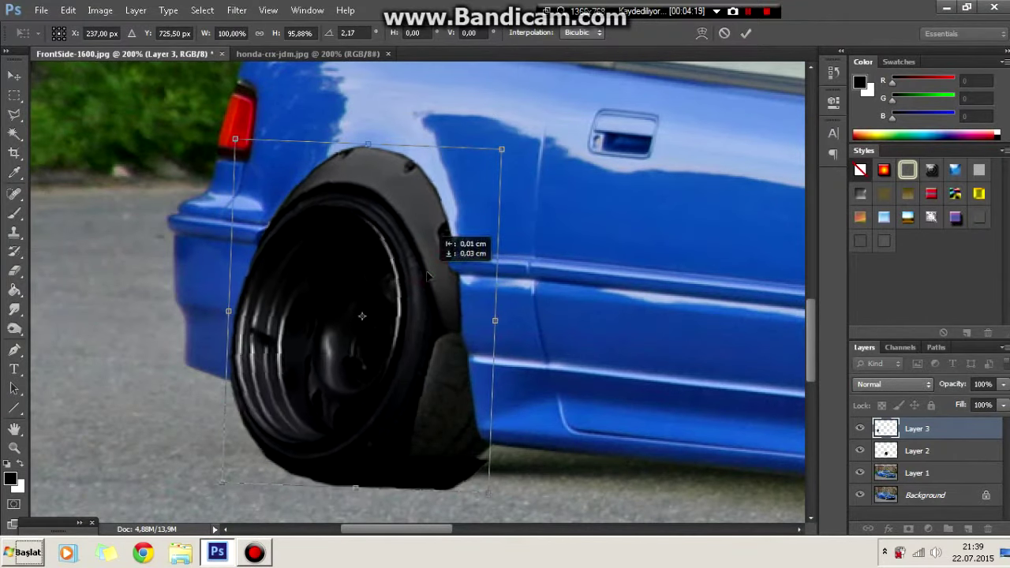
{"action": "left_click_drag", "start_coordinate": [495, 321], "coordinate": [502, 311]}
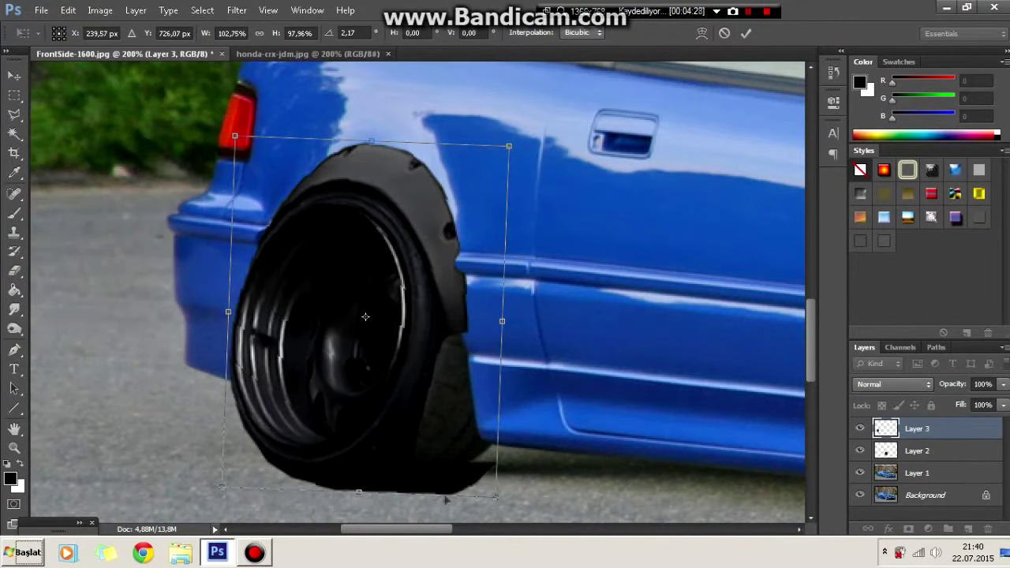
Squash, skew and tilt the rear wheel further to match the arch line.
{"action": "left_click_drag", "start_coordinate": [357, 487], "coordinate": [374, 479]}
{"action": "left_click_drag", "start_coordinate": [347, 355], "coordinate": [353, 356]}
{"action": "left_click_drag", "start_coordinate": [474, 143], "coordinate": [483, 139]}
{"action": "right_click", "coordinate": [471, 261]}
{"action": "left_click", "coordinate": [519, 327]}
{"action": "left_click_drag", "start_coordinate": [523, 282], "coordinate": [543, 229]}
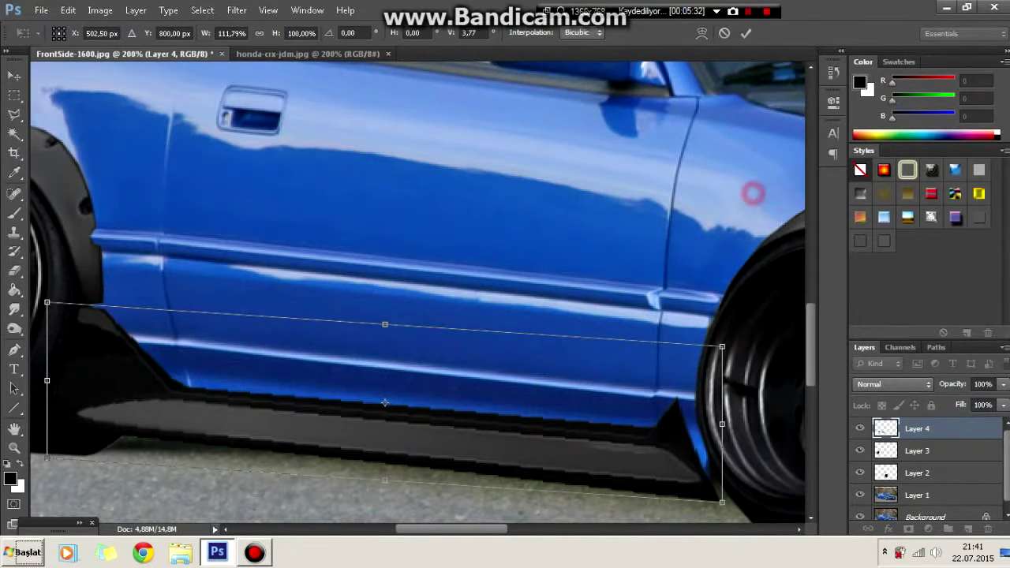
Widen the Layer 4 side skirt to about 116% along the sill toward the front wheel.
{"action": "left_click_drag", "start_coordinate": [722, 424], "coordinate": [747, 424]}
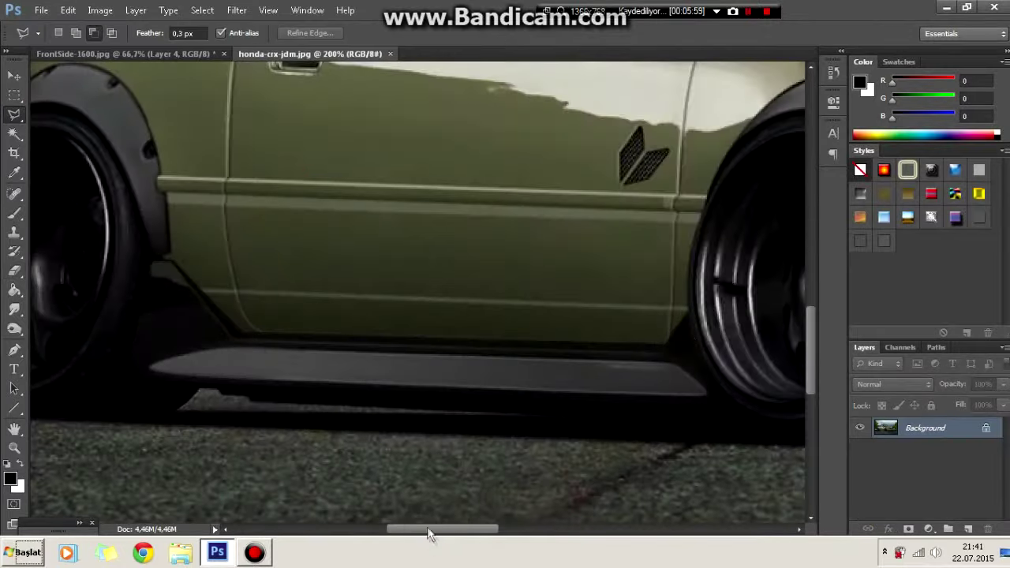
{"action": "left_click_drag", "start_coordinate": [430, 533], "coordinate": [536, 534]}
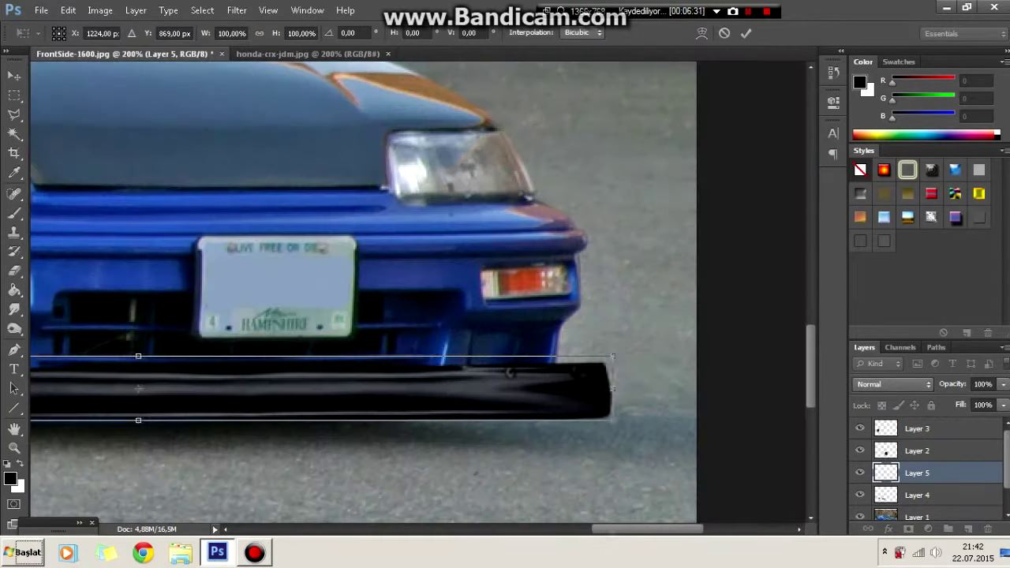
Narrow the Layer 5 front lip to 94.84% width and nudge it down under the bumper.
{"action": "left_click_drag", "start_coordinate": [609, 402], "coordinate": [565, 402]}
{"action": "left_click_drag", "start_coordinate": [298, 393], "coordinate": [299, 397]}
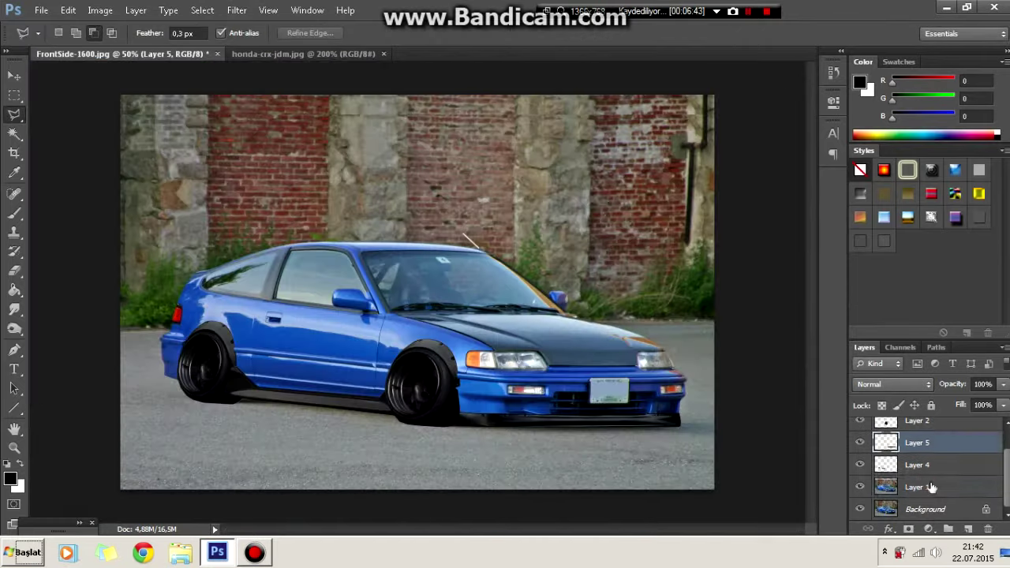
Set Layer 1's Brightness/Contrast to contrast 100, brightness 0.
{"action": "left_click", "coordinate": [916, 487]}
{"action": "left_click", "coordinate": [100, 9]}
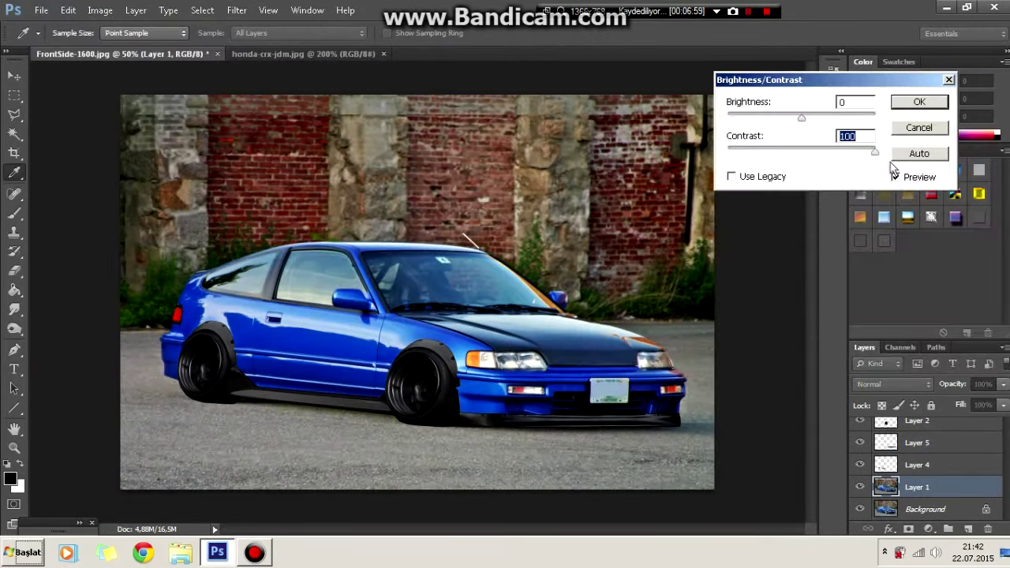
{"action": "left_click", "coordinate": [920, 103]}
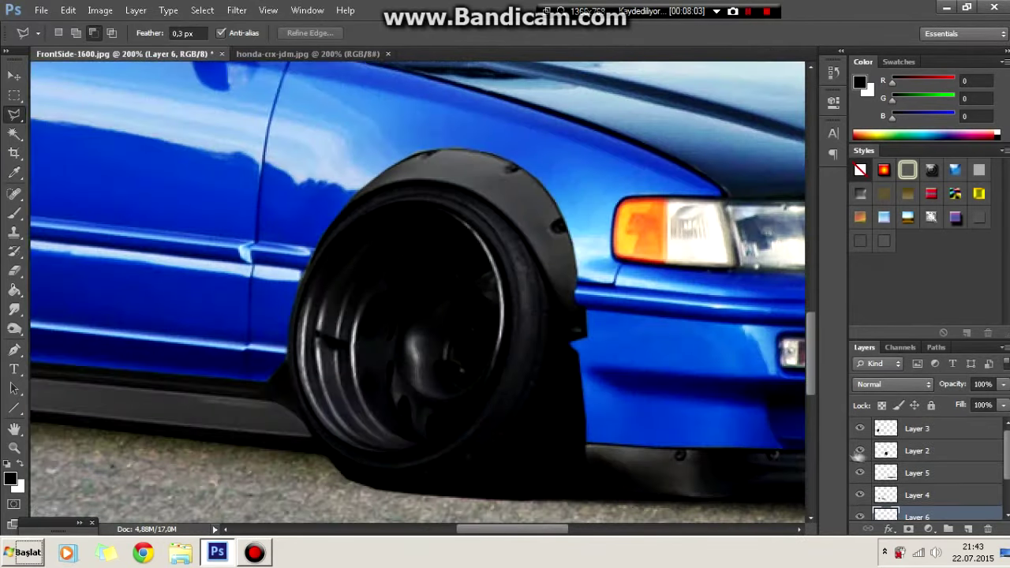
Select and erase the front wheel's black overspill on the bumper corner in Layer 2.
{"action": "left_click", "coordinate": [860, 453]}
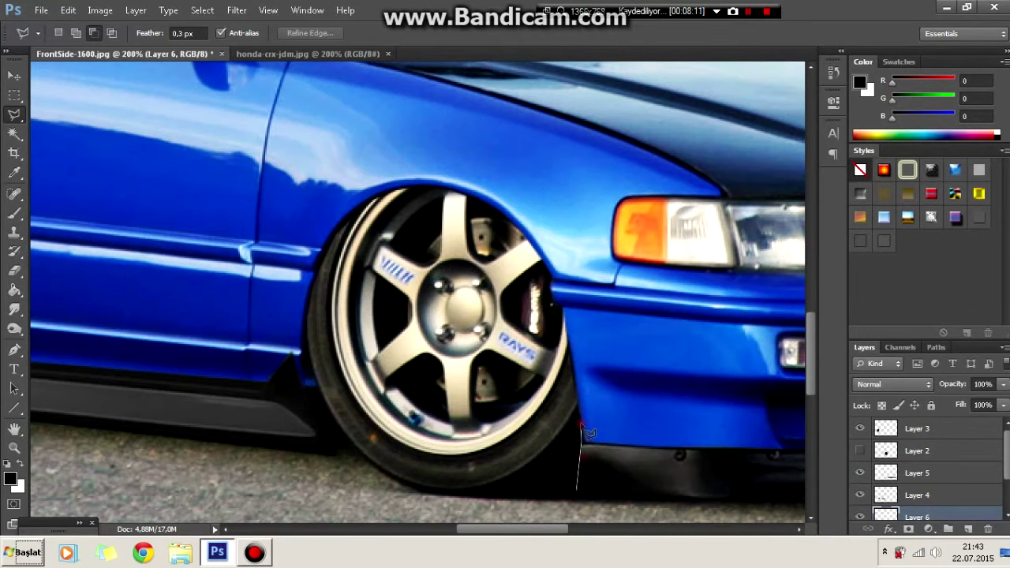
{"action": "double_click", "coordinate": [661, 332]}
{"action": "left_click", "coordinate": [860, 451]}
{"action": "key", "text": "e"}
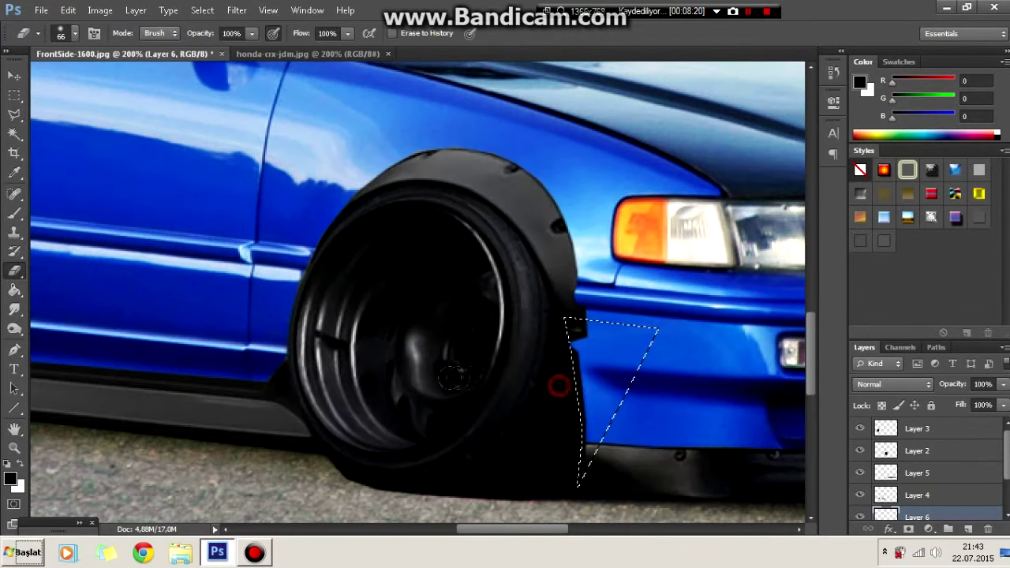
{"action": "left_click", "coordinate": [916, 451]}
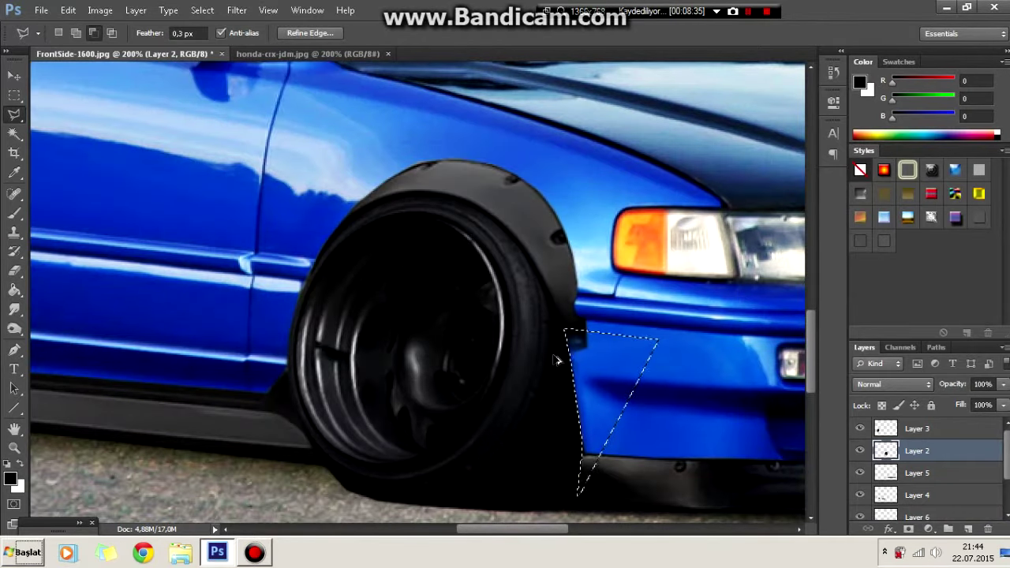
Add a new empty layer and start outlining the lower front bumper area.
{"action": "key", "text": "ctrl+shift+alt+n"}
{"action": "left_click", "coordinate": [552, 354], "text": "shift"}
{"action": "left_click", "coordinate": [593, 353]}
{"action": "left_click", "coordinate": [598, 296]}
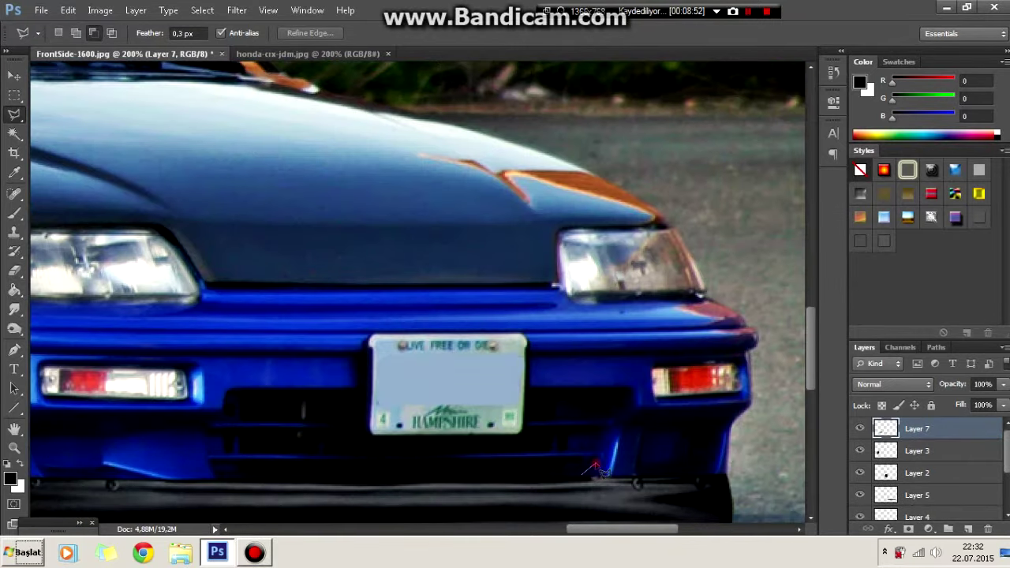
Trace the grille outline down the licence plate's right side, along its bottom and up its left.
{"action": "left_click", "coordinate": [525, 438]}
{"action": "left_click", "coordinate": [363, 438]}
{"action": "left_click", "coordinate": [364, 394]}
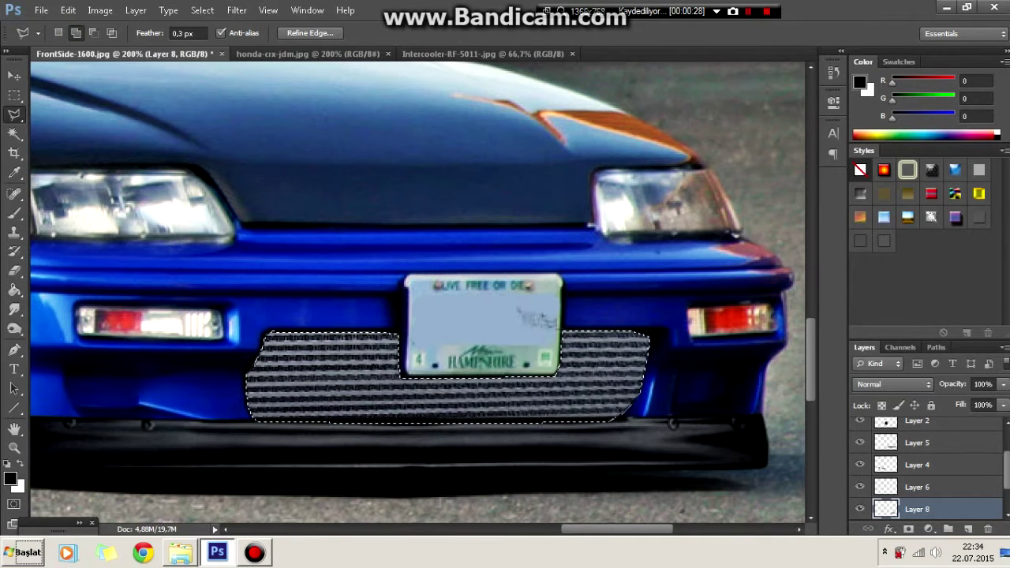
Restore the grille-shaped selection with the Brush for shading, then zoom out to 66.7% to see the whole car.
{"action": "key", "text": "b"}
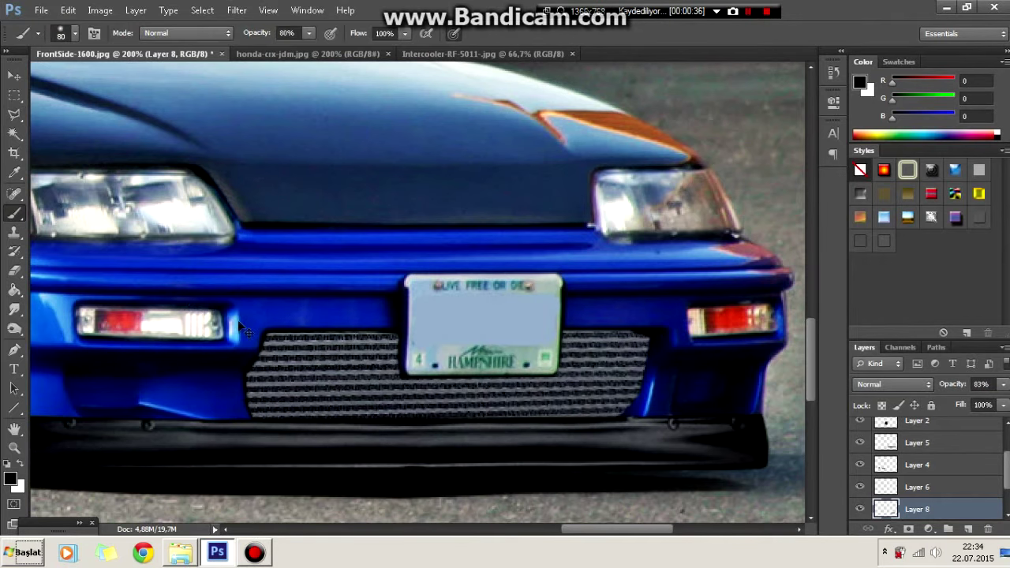
{"action": "key", "text": "ctrl+shift+d"}
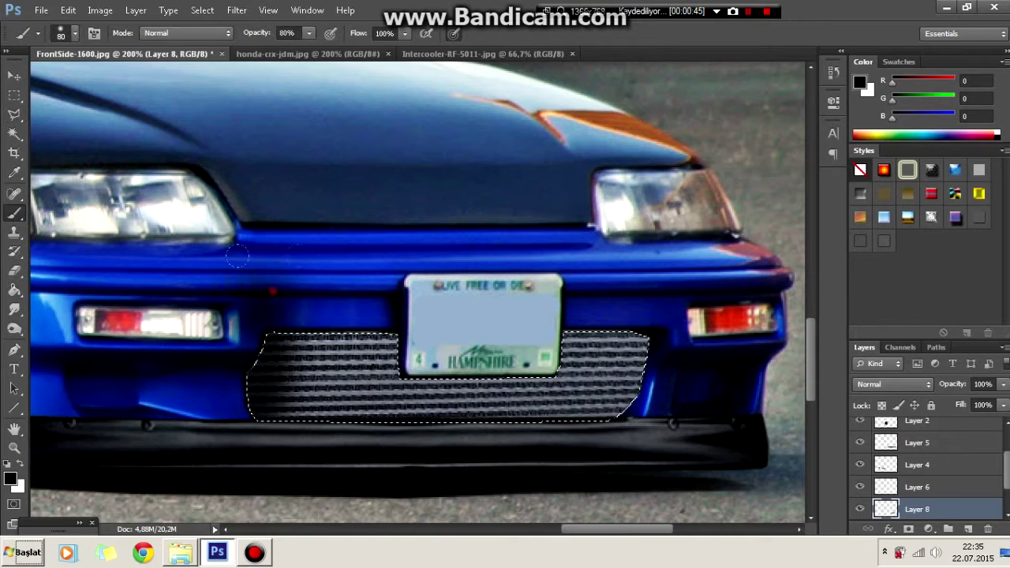
{"action": "key", "text": "ctrl+minus"}
{"action": "key", "text": "ctrl+minus"}
{"action": "key", "text": "ctrl+minus"}
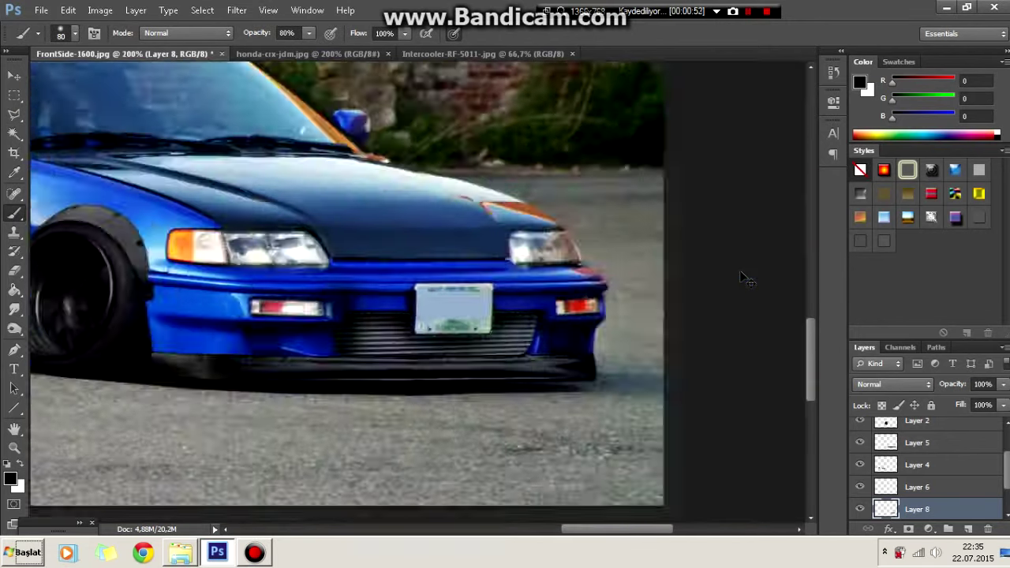